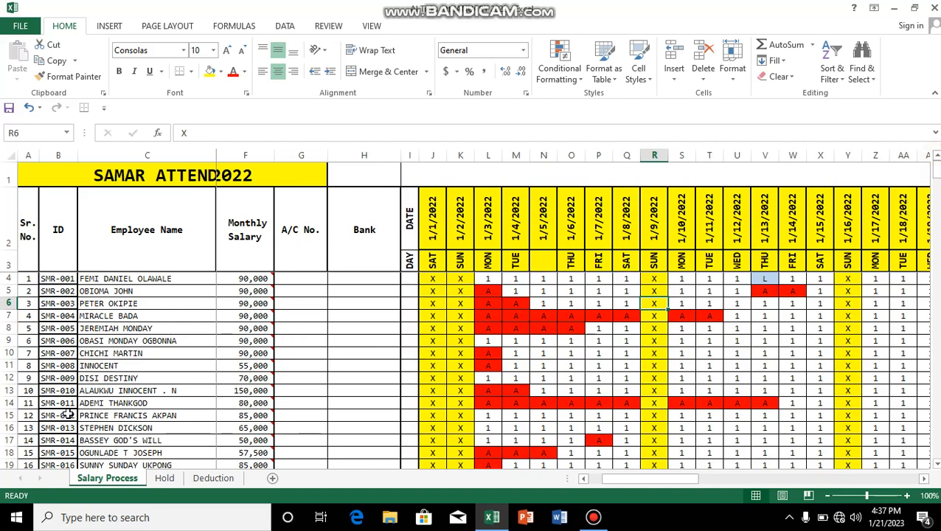
Examine the employee list and the January date and day headers across the attendance sheet
left_click(92, 367)
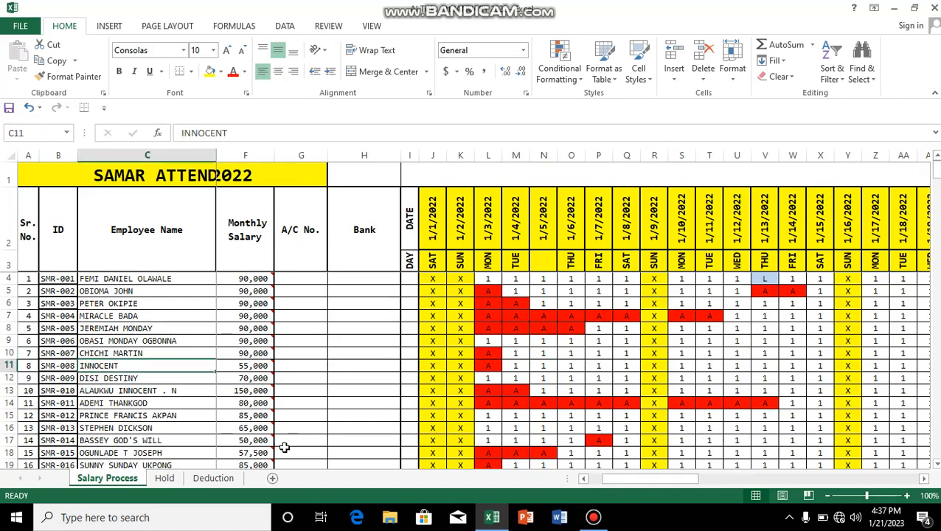
left_click(142, 427)
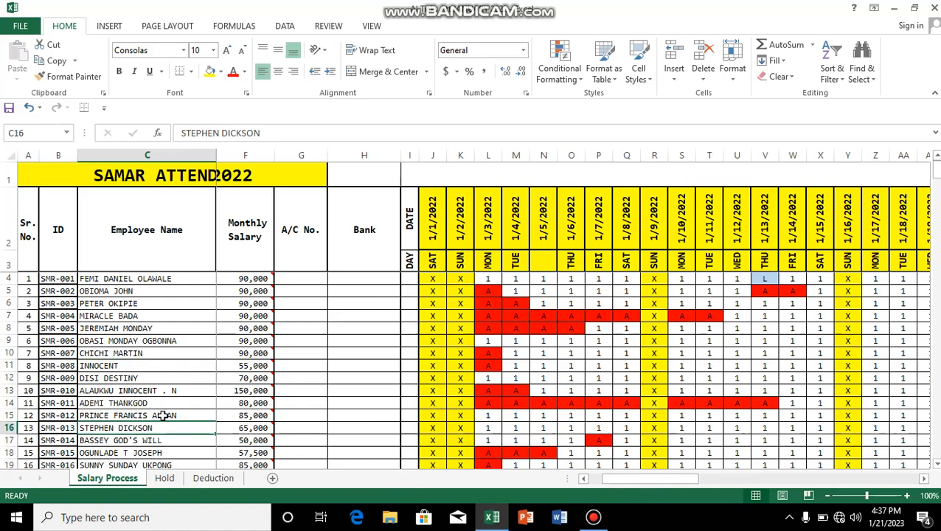
left_click(432, 213)
left_click_drag(452, 217, 915, 258)
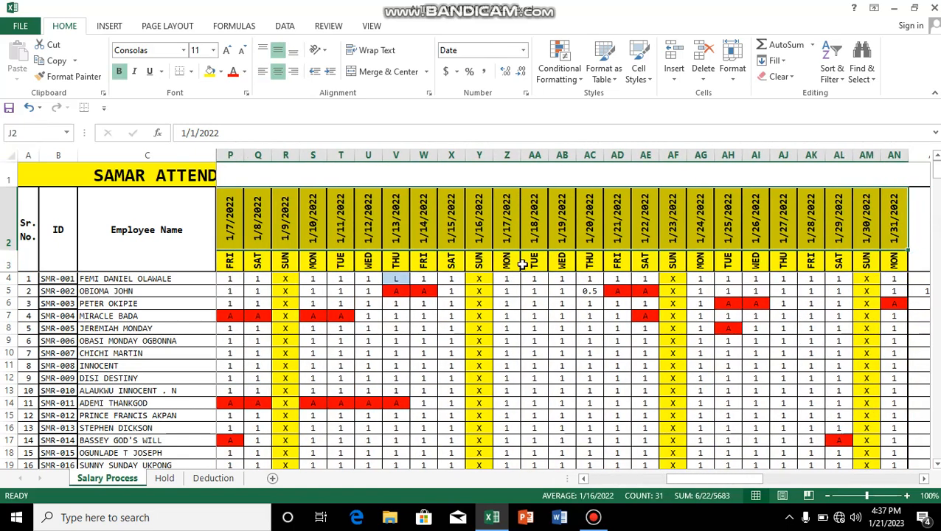
left_click_drag(738, 483, 692, 476)
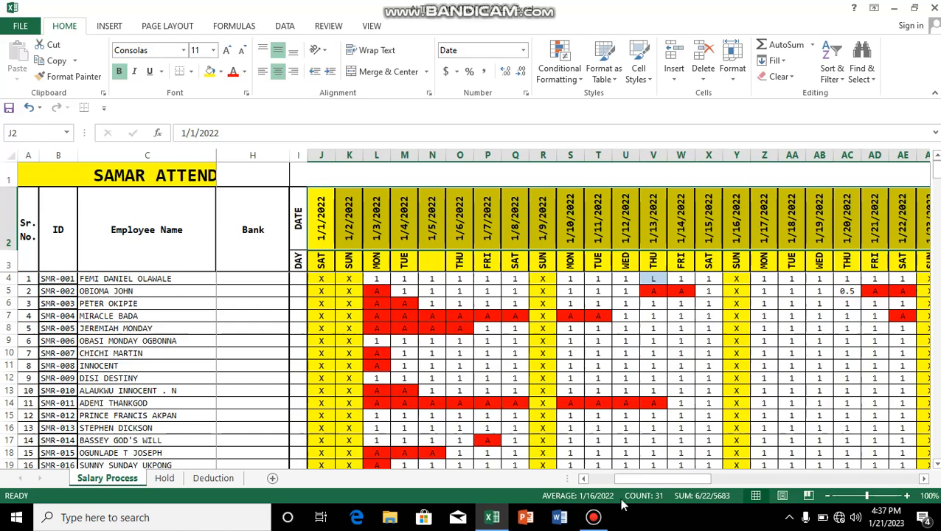
left_click(494, 227)
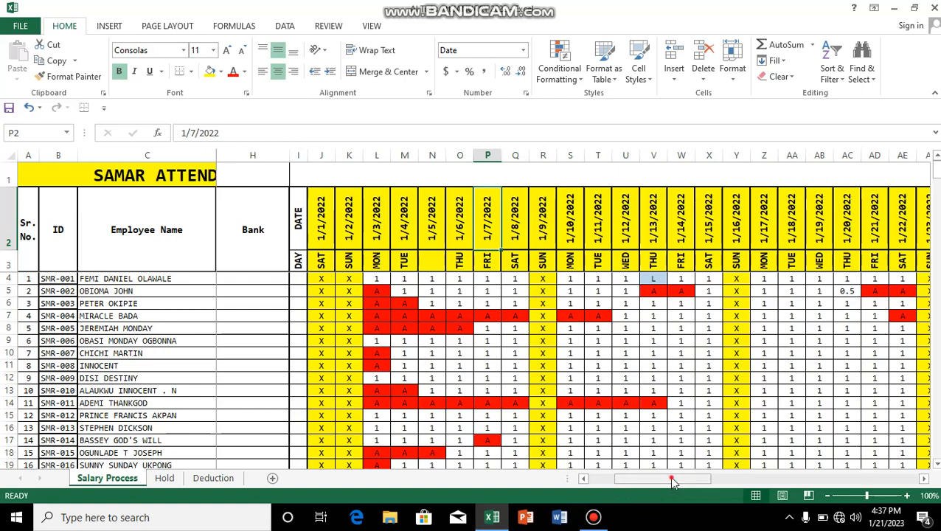
mouse_move(671, 478)
left_mouse_down()
mouse_move(653, 481)
mouse_move(675, 483)
left_mouse_up()
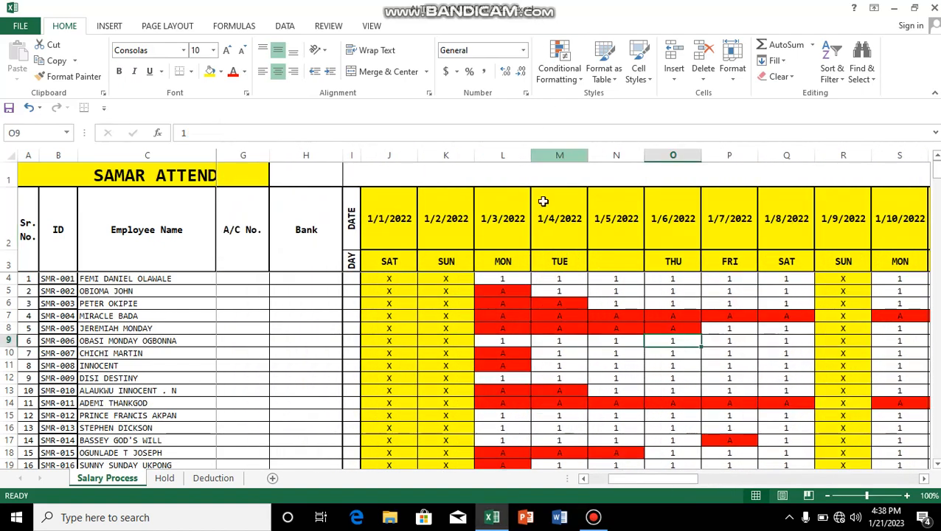
left_click(346, 262)
key("Up")
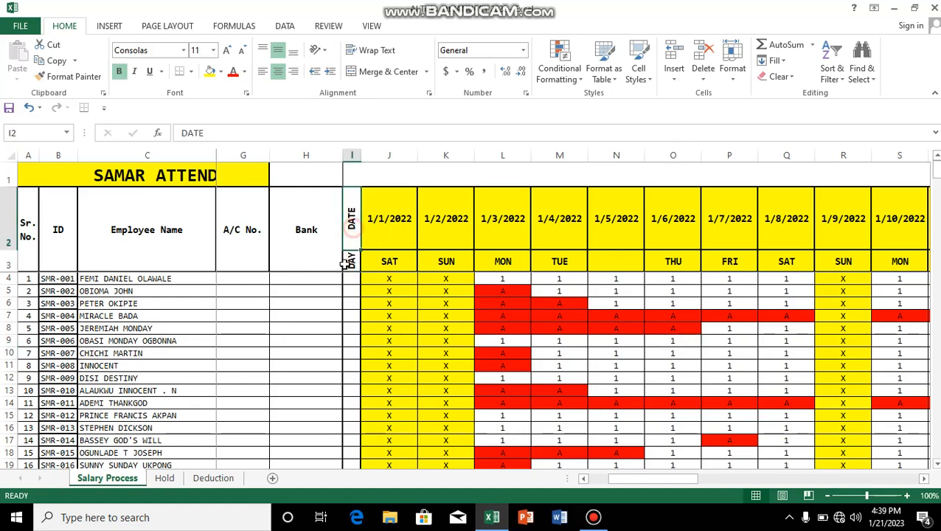
left_click(346, 262)
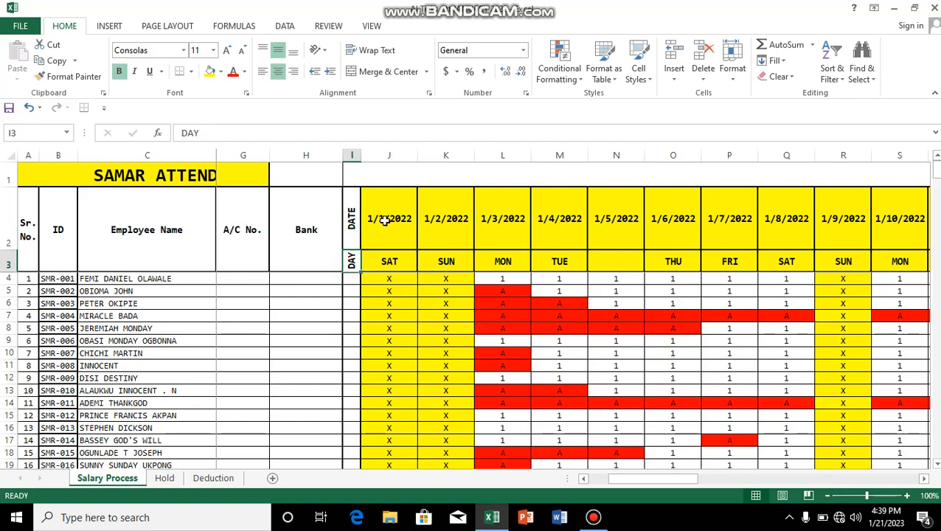
left_click_drag(381, 223, 826, 228)
left_click(693, 218)
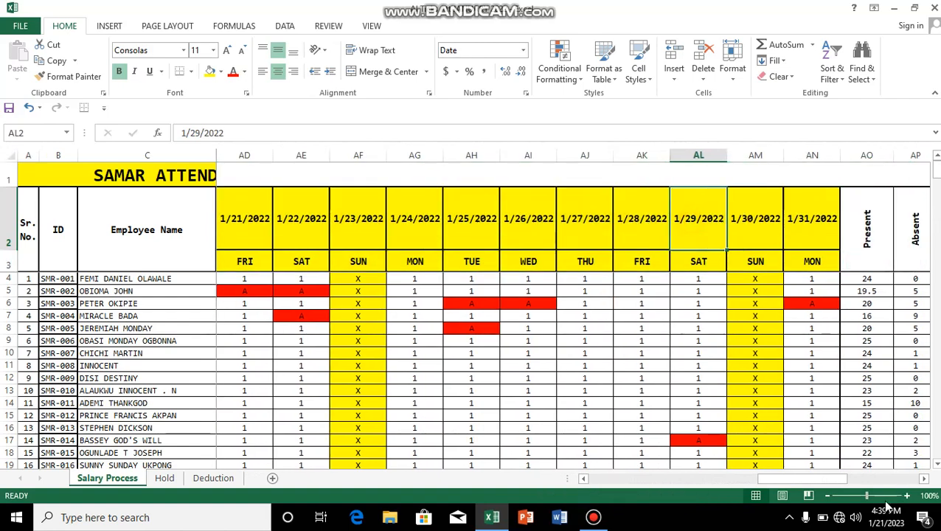
left_click_drag(826, 480, 629, 476)
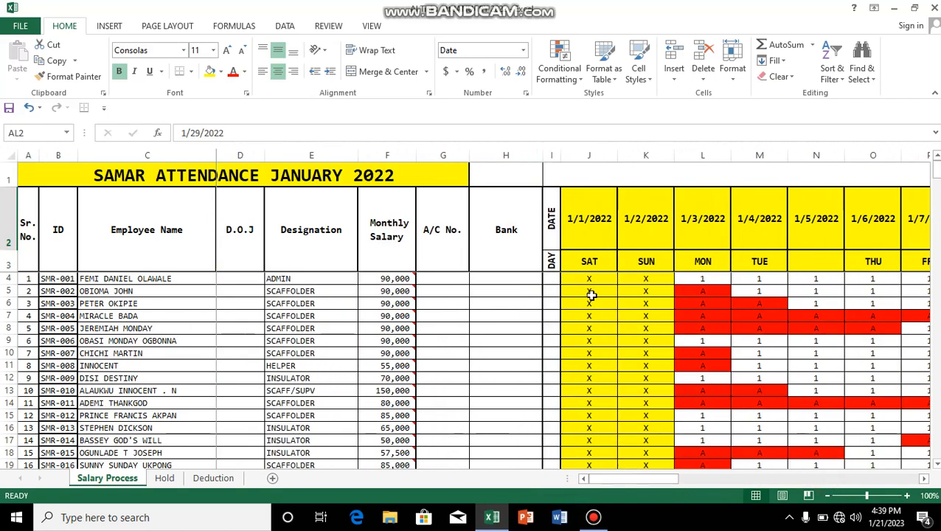
Try tilting the 1/1/2022 date in J2 diagonally upward through its cell alignment orientation
left_click(587, 219)
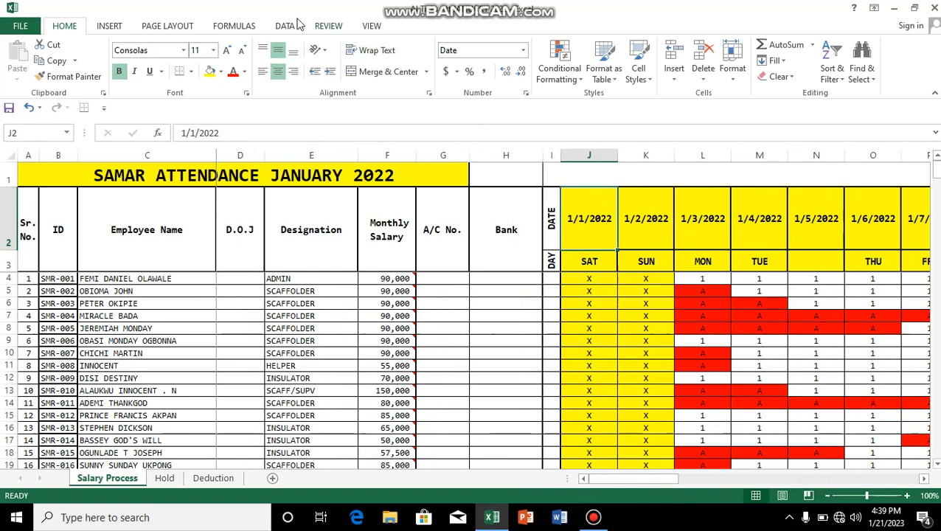
left_click(429, 94)
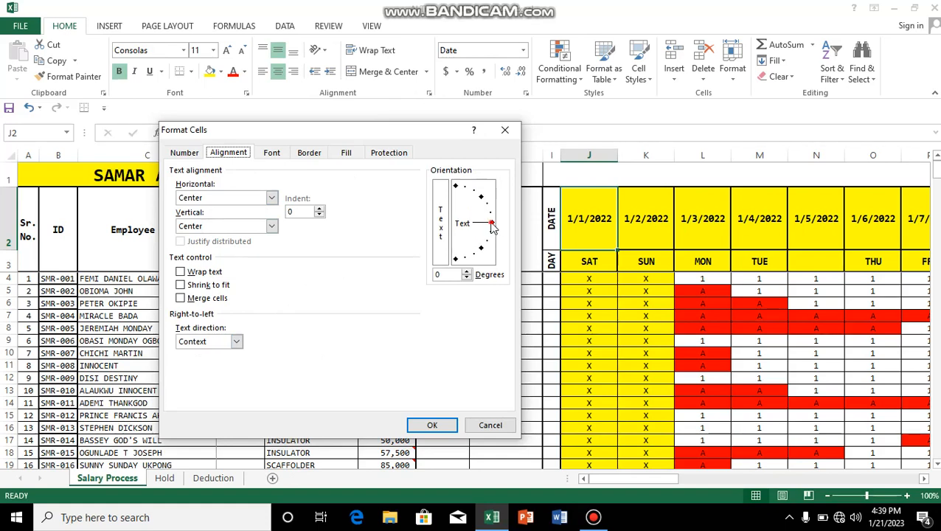
left_click_drag(492, 228, 457, 194)
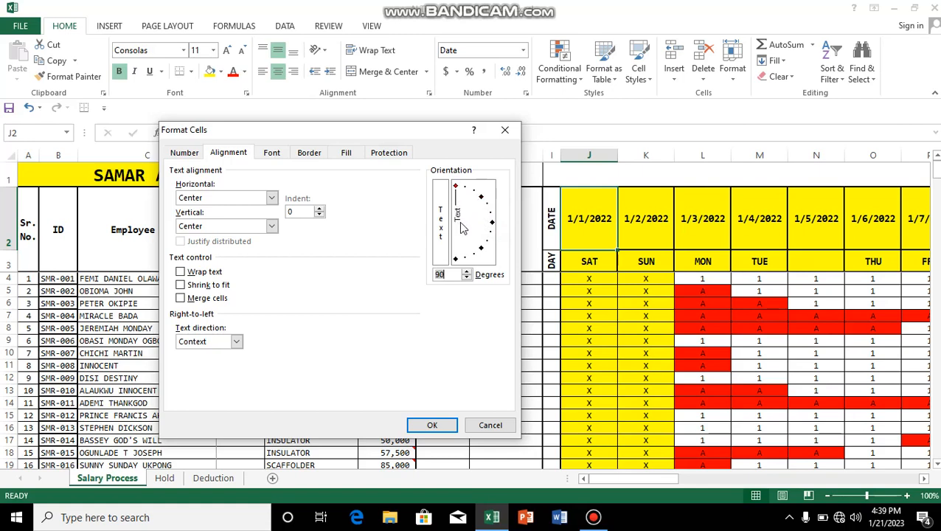
left_click_drag(458, 220, 462, 219)
left_click_drag(467, 198, 477, 208)
left_click(434, 426)
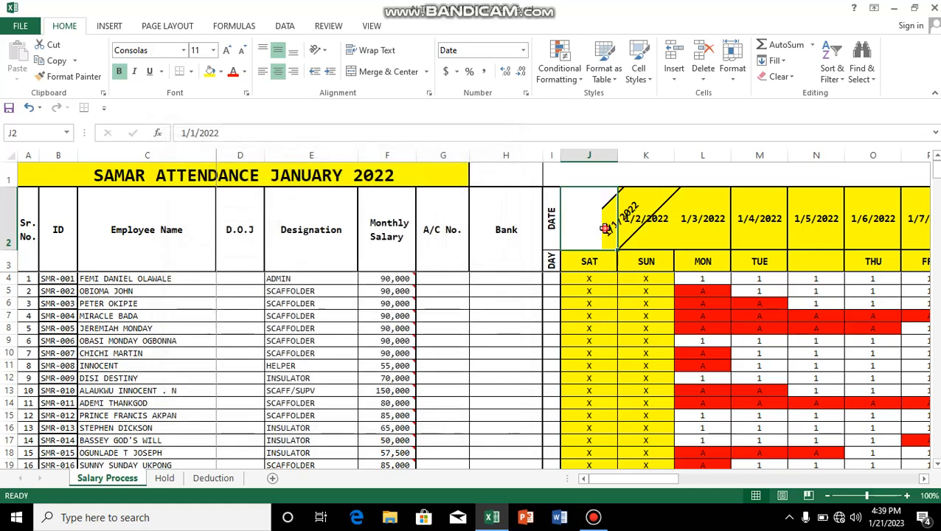
Try a text orientation of -46 degrees for the 1/1/2022 date in J2
left_click(429, 92)
left_click_drag(482, 201, 483, 253)
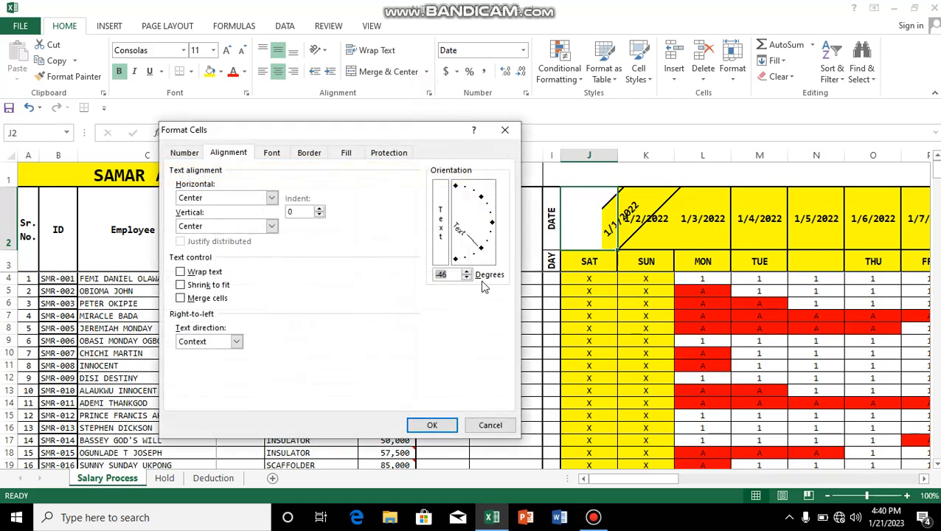
left_click(441, 425)
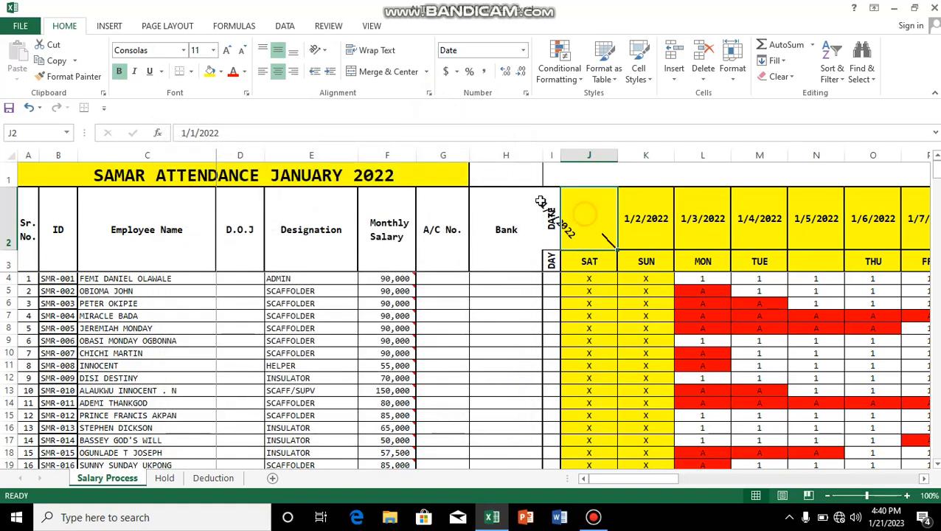
Set the text orientation of the 1/1/2022 date in J2 to 90 degrees
left_click(429, 93)
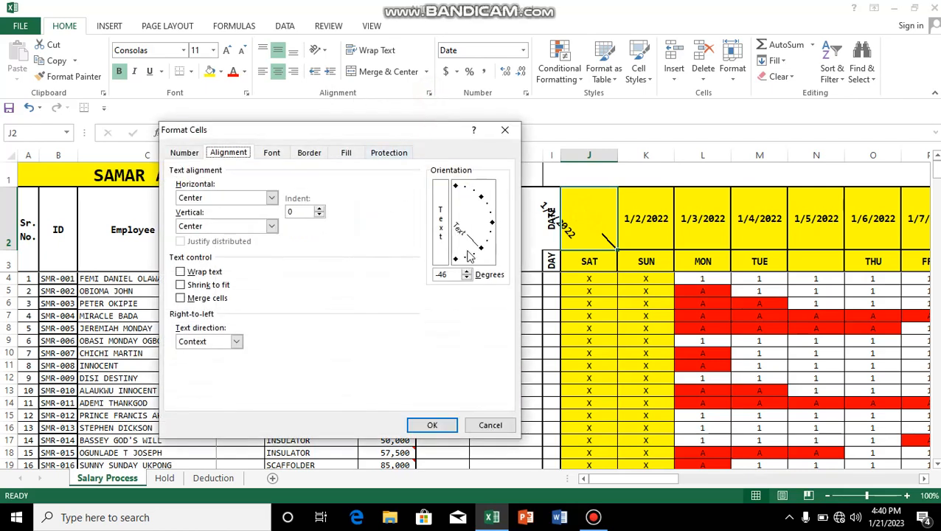
left_click_drag(480, 252, 457, 195)
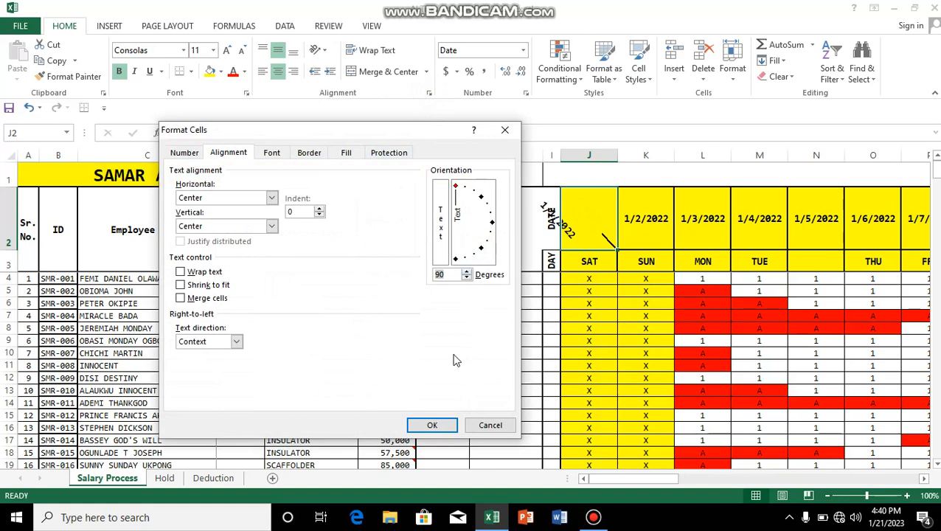
left_click(432, 425)
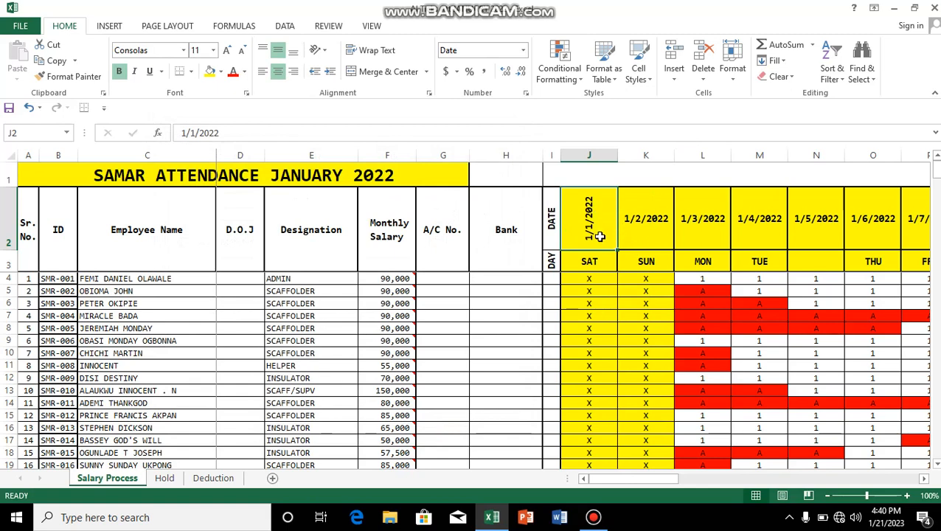
Try a text orientation of -90 degrees for the 1/1/2022 date in J2
left_click(428, 94)
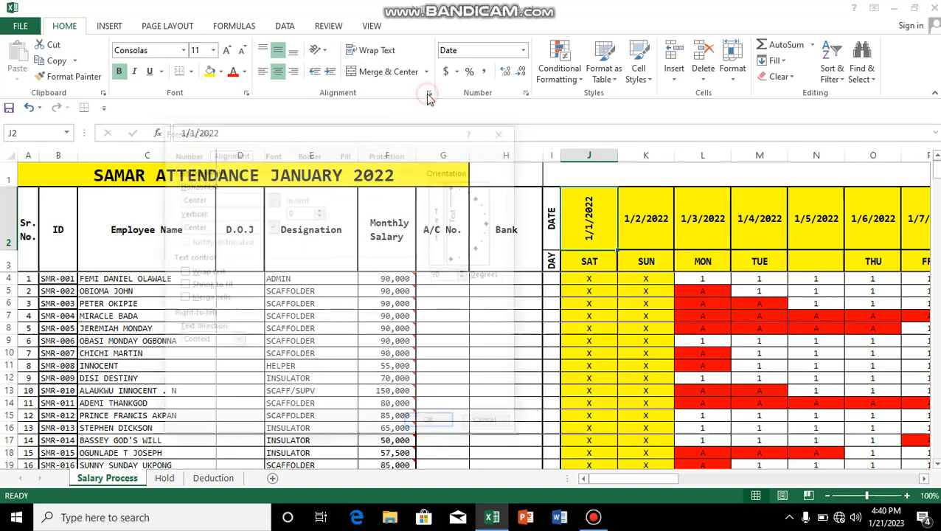
left_click_drag(455, 186, 455, 259)
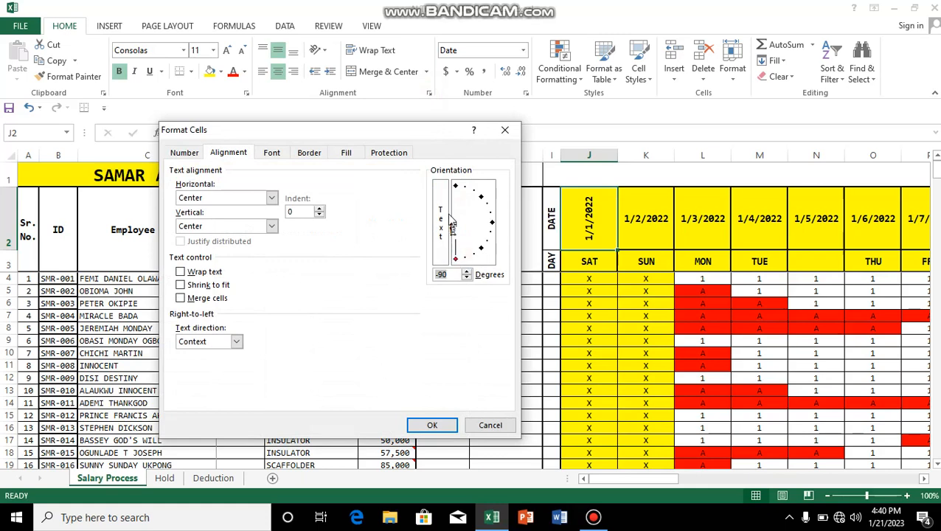
left_click(433, 426)
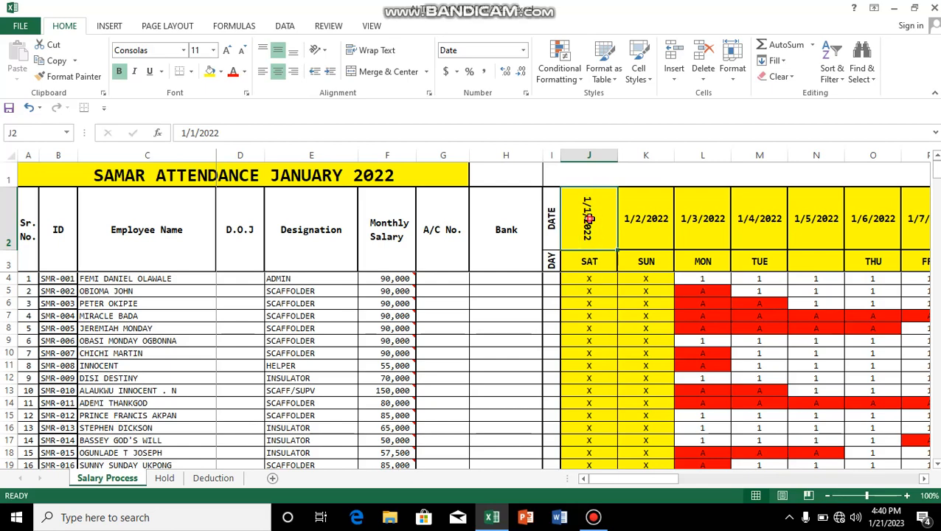
Set the J2 date header back to a vertical text orientation of 90 degrees
left_click(428, 93)
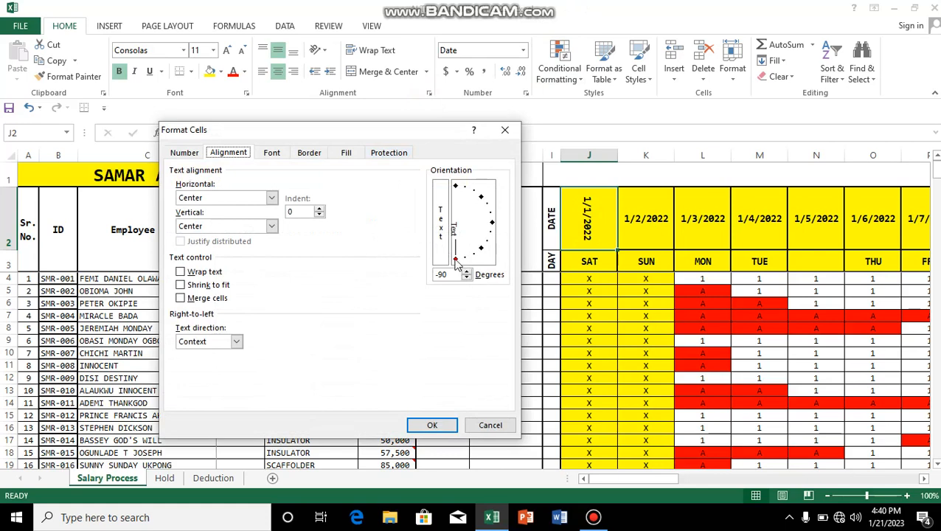
mouse_move(456, 264)
left_mouse_down()
mouse_move(468, 247)
mouse_move(457, 193)
left_mouse_up()
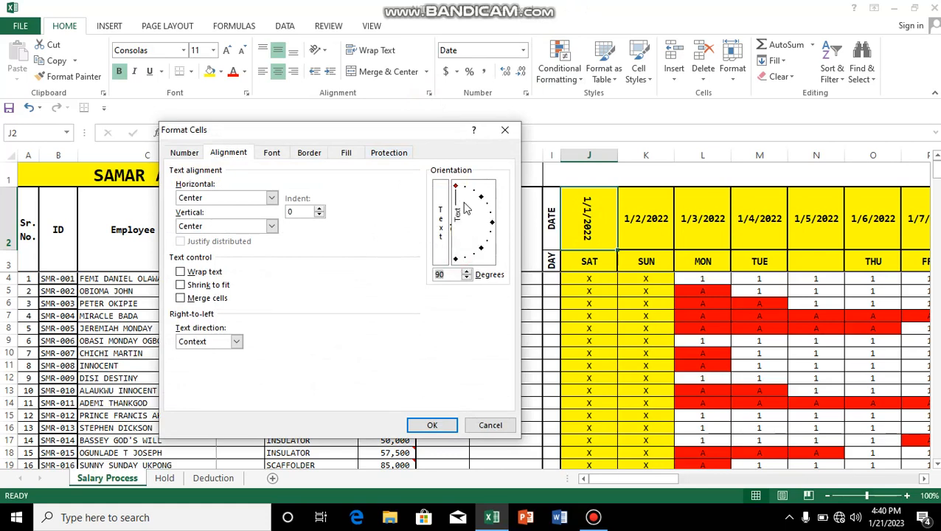
left_click(447, 424)
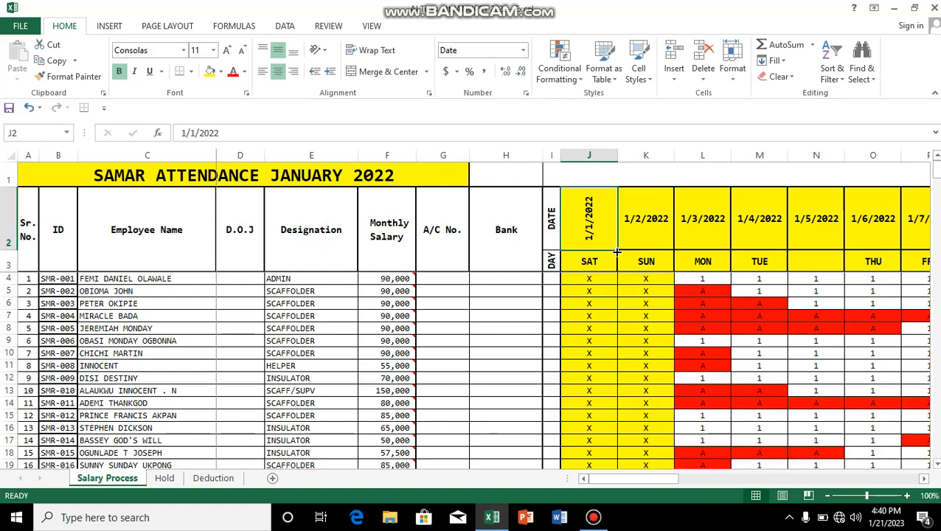
Fill the vertical date header from J2 across to AN2, covering 1/1/2022 through 1/31/2022
left_click_drag(617, 251, 767, 246)
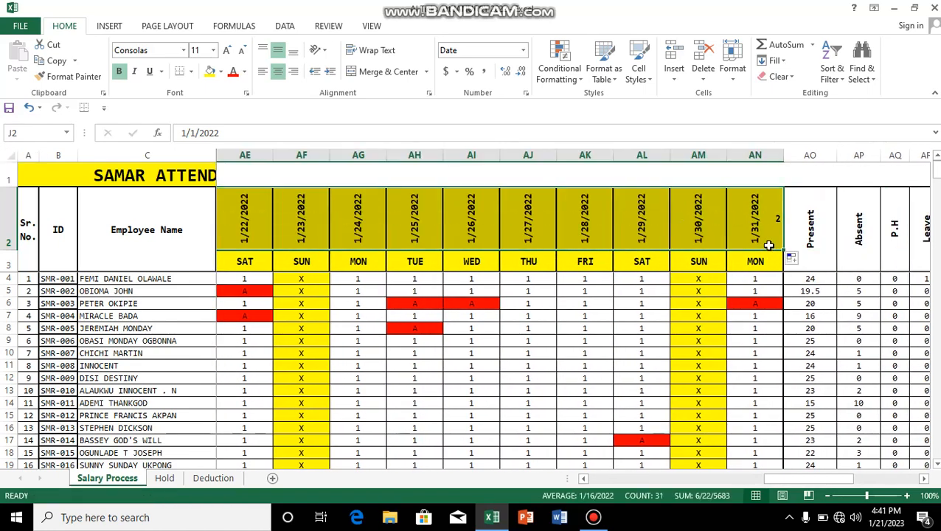
left_click_drag(779, 478, 641, 476)
Set the text orientation of the SAT day header in J3 to 90 degrees
left_click(590, 266)
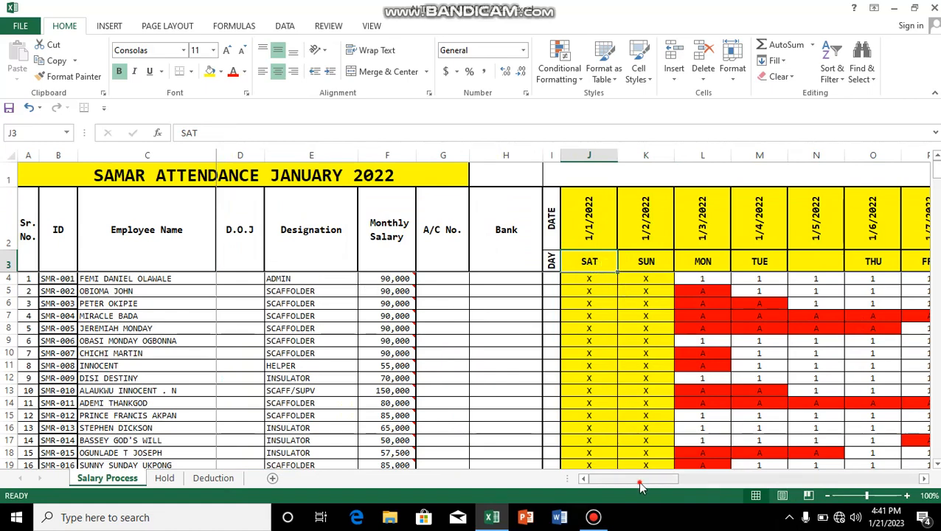
left_click_drag(637, 481, 571, 453)
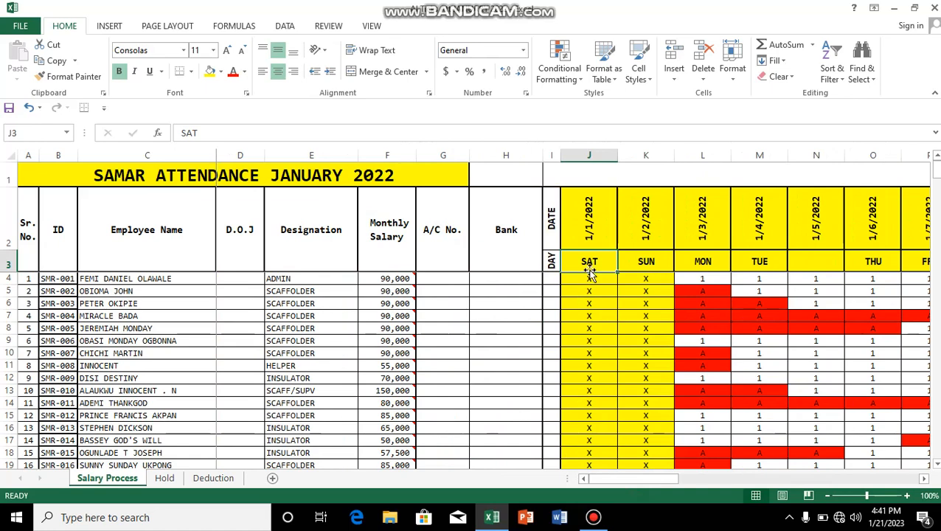
left_click(428, 92)
left_click_drag(494, 223, 456, 184)
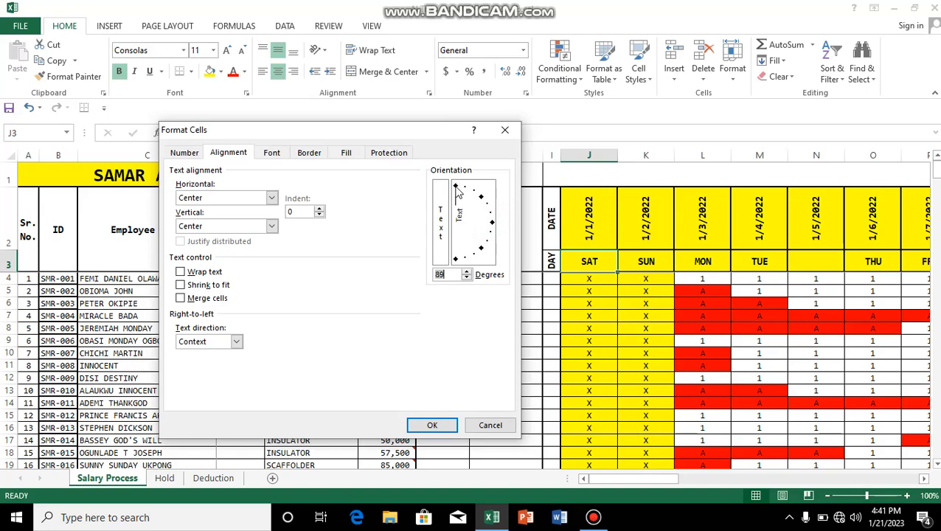
left_click(456, 185)
left_click(437, 428)
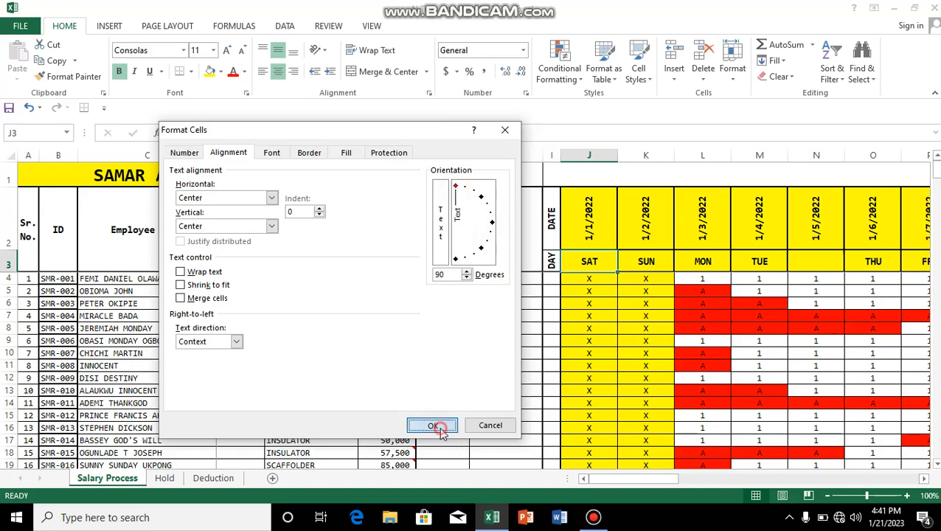
Fill the vertical day header from J3 across to AN3, covering every weekday name of the month
left_click_drag(616, 273, 719, 261)
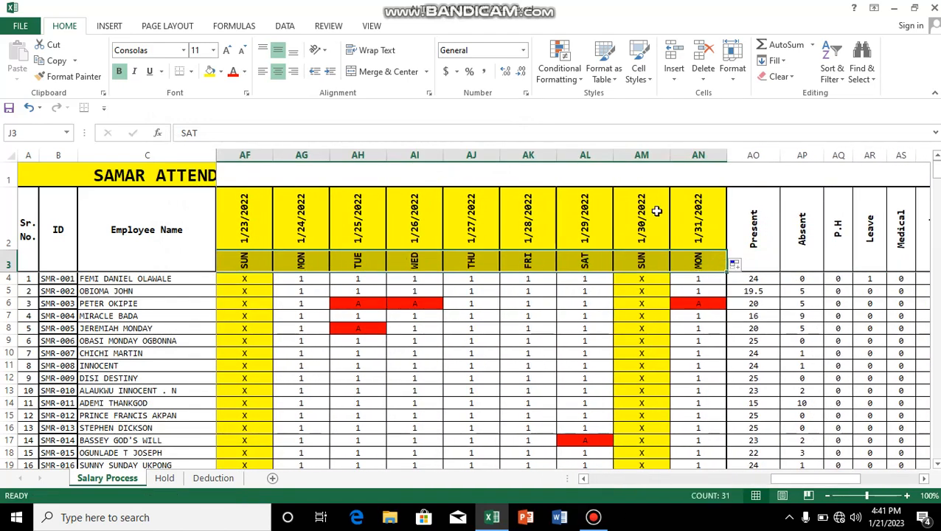
left_click_drag(786, 479, 623, 496)
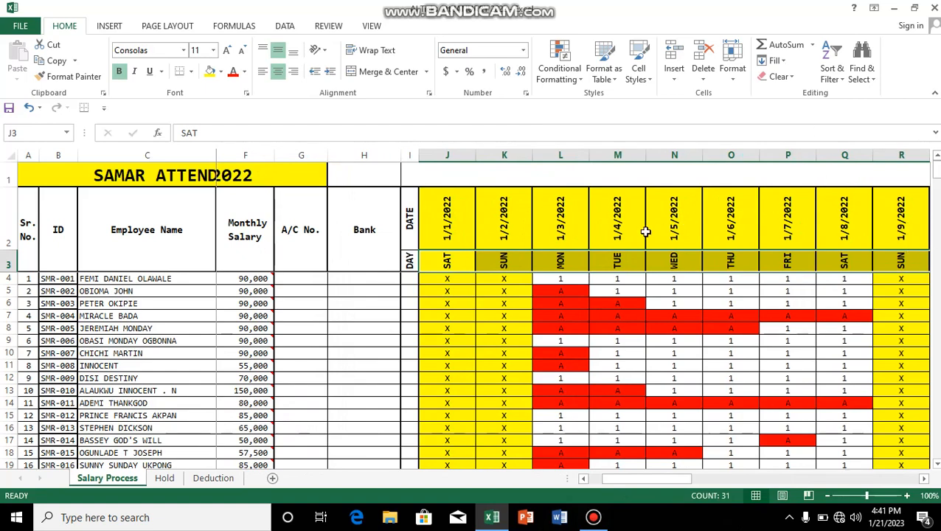
left_click(585, 221)
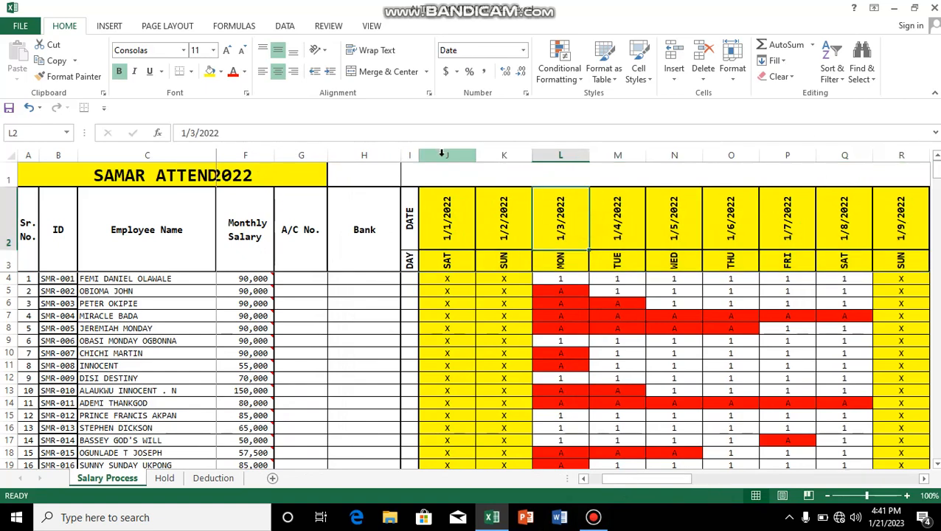
Narrow columns J through AN together to one equal width that just fits the vertical date and day headers
left_click_drag(442, 154, 937, 161)
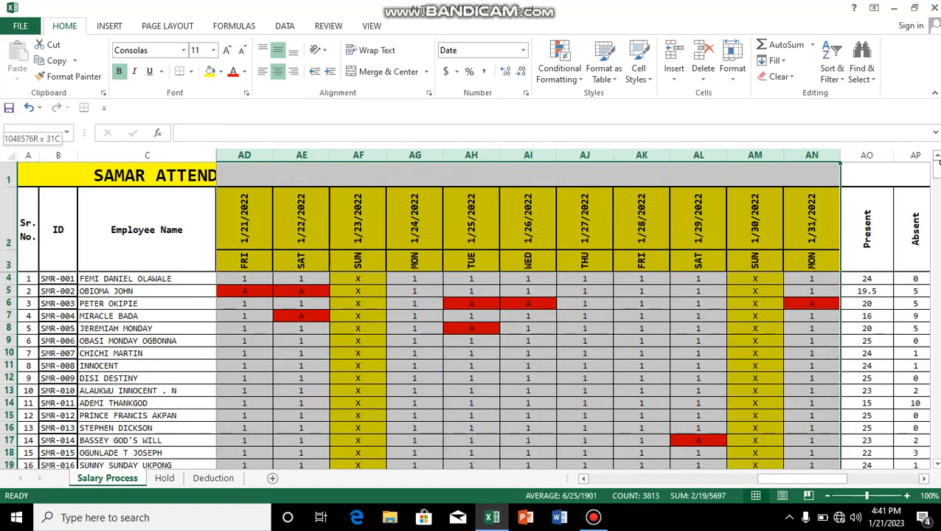
left_click_drag(772, 164, 804, 158)
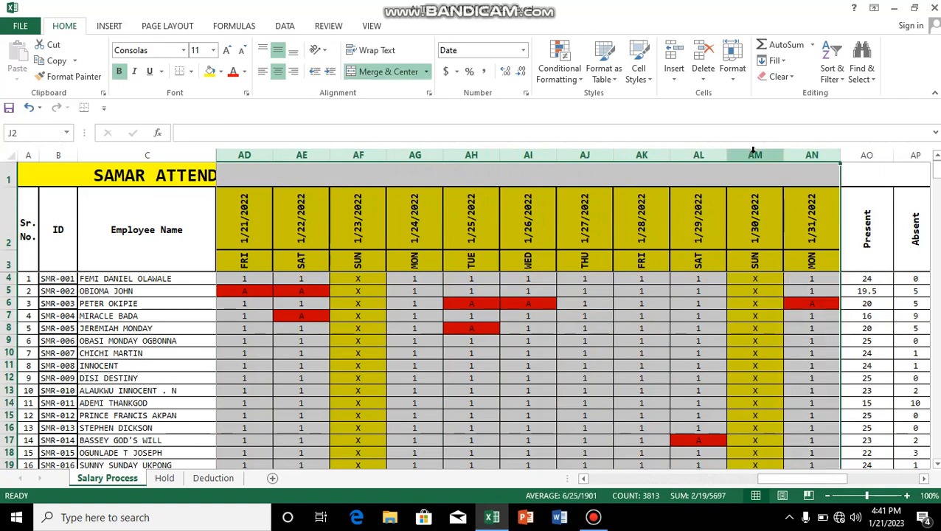
left_click_drag(727, 156, 701, 156)
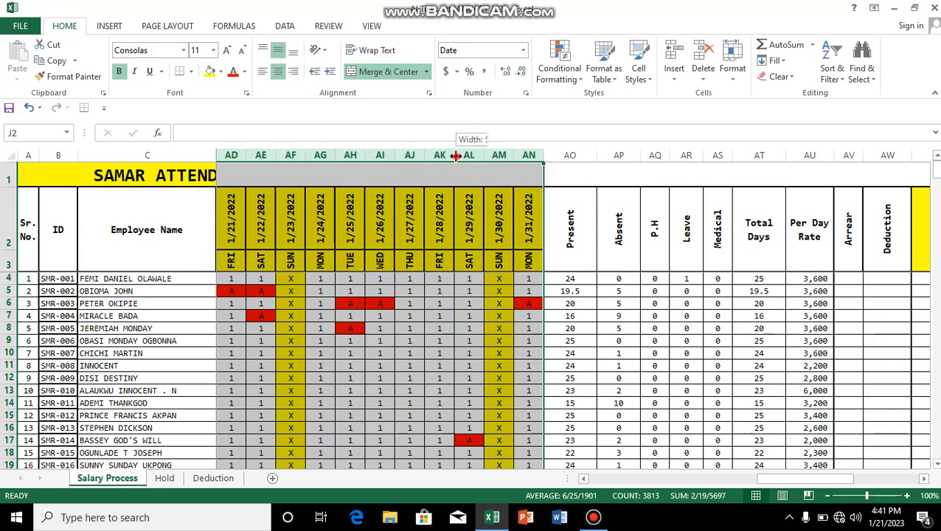
left_click_drag(455, 152, 450, 152)
left_click(453, 262)
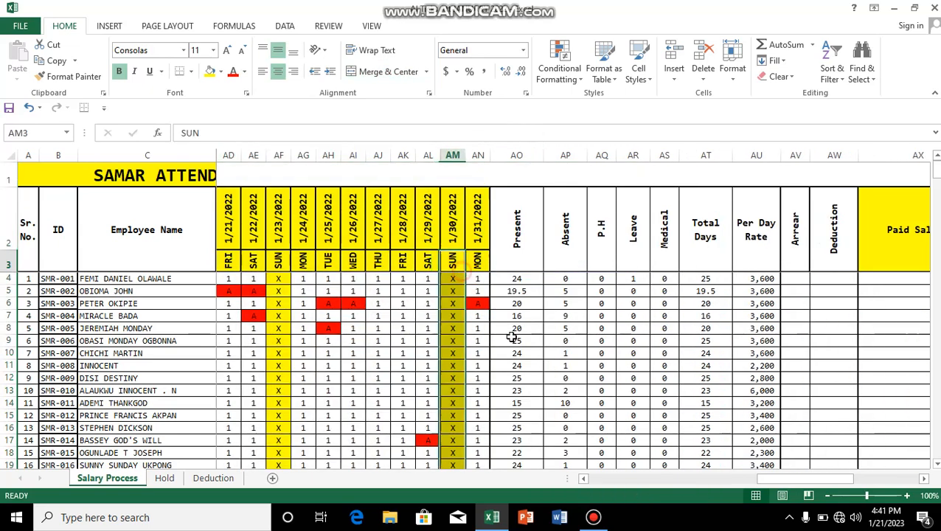
left_click_drag(797, 483, 599, 476)
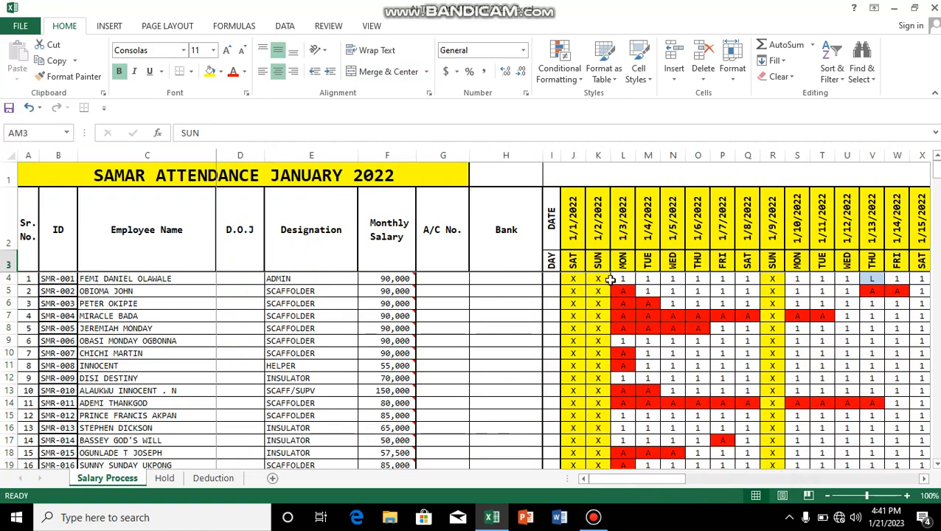
left_click(647, 221)
left_click(742, 354)
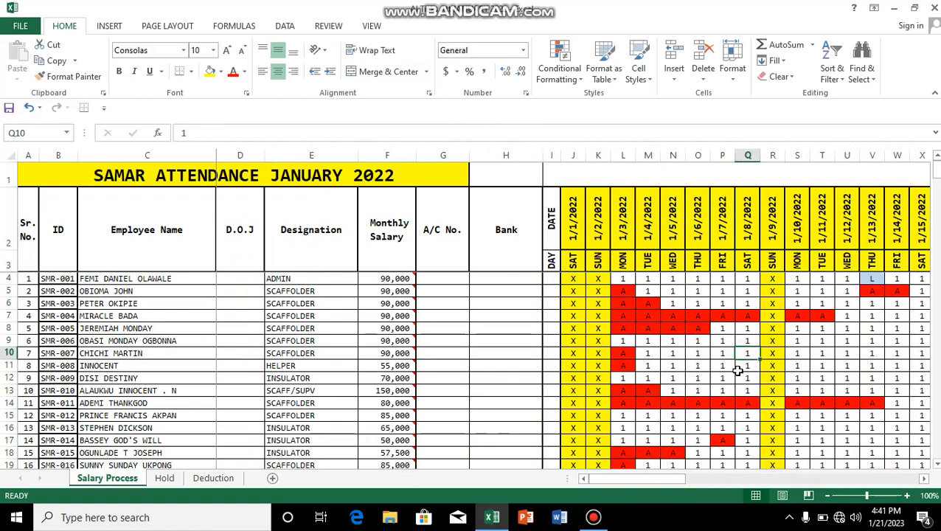
mouse_move(642, 481)
left_mouse_down()
mouse_move(726, 487)
mouse_move(641, 489)
mouse_move(659, 489)
mouse_move(647, 484)
left_mouse_up()
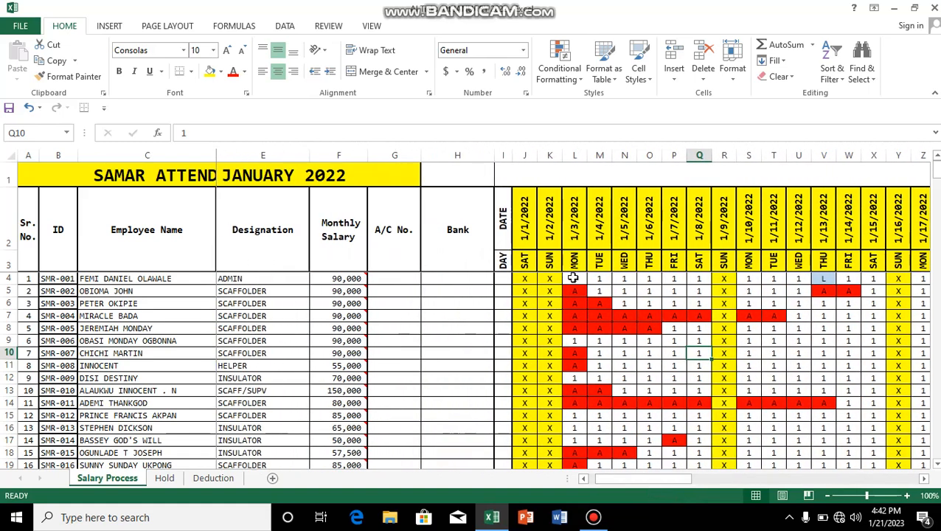
left_click(624, 221)
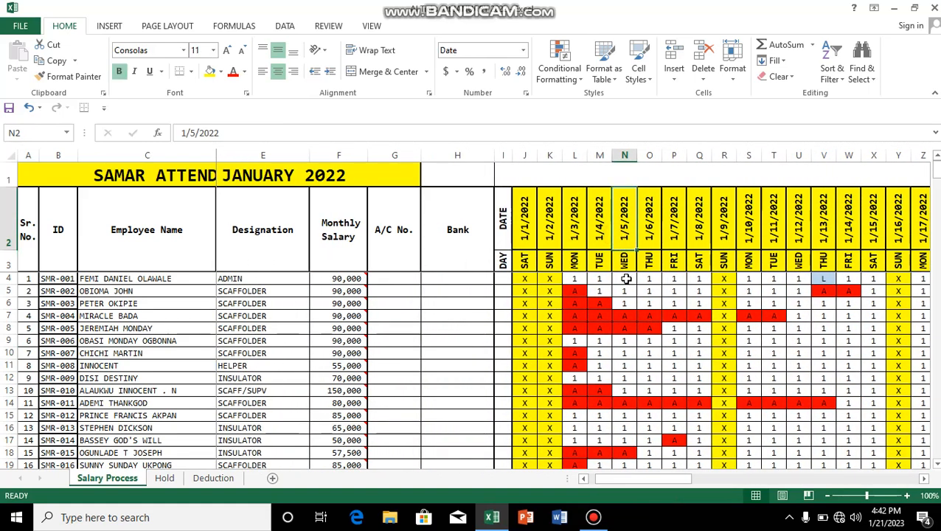